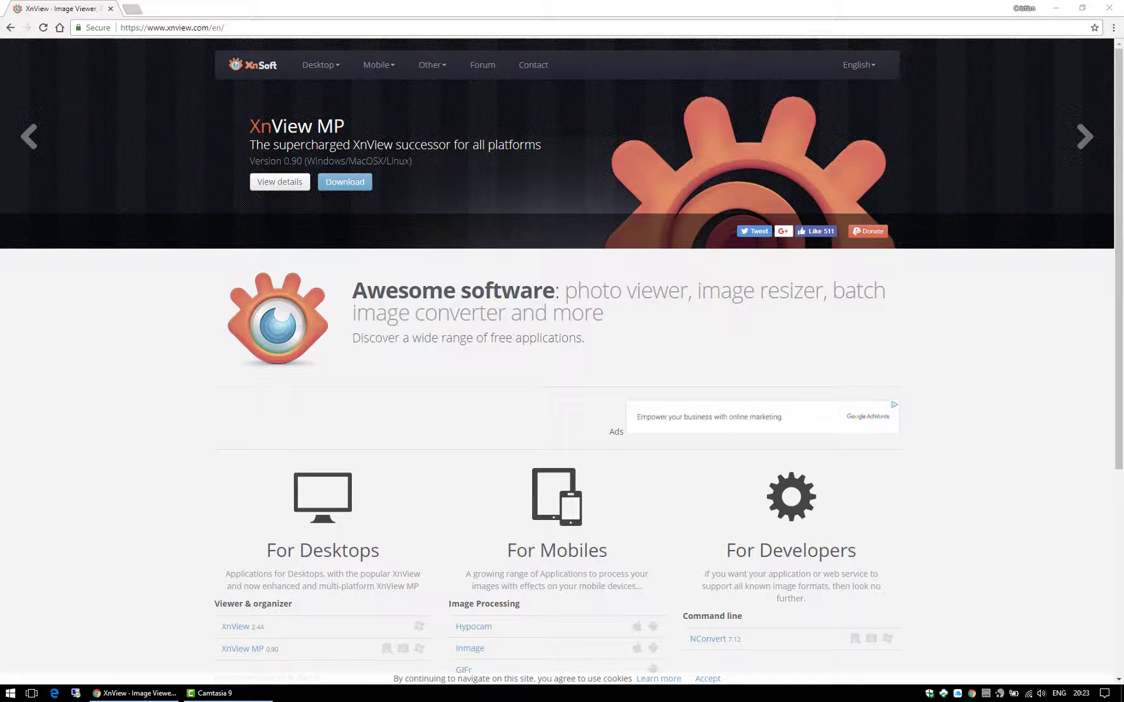
Step: Download the minimal XnView installer, XnView-win-small.exe, from the XnView downloads page on xnview.com
{"action": "left_click", "coordinate": [320, 69]}
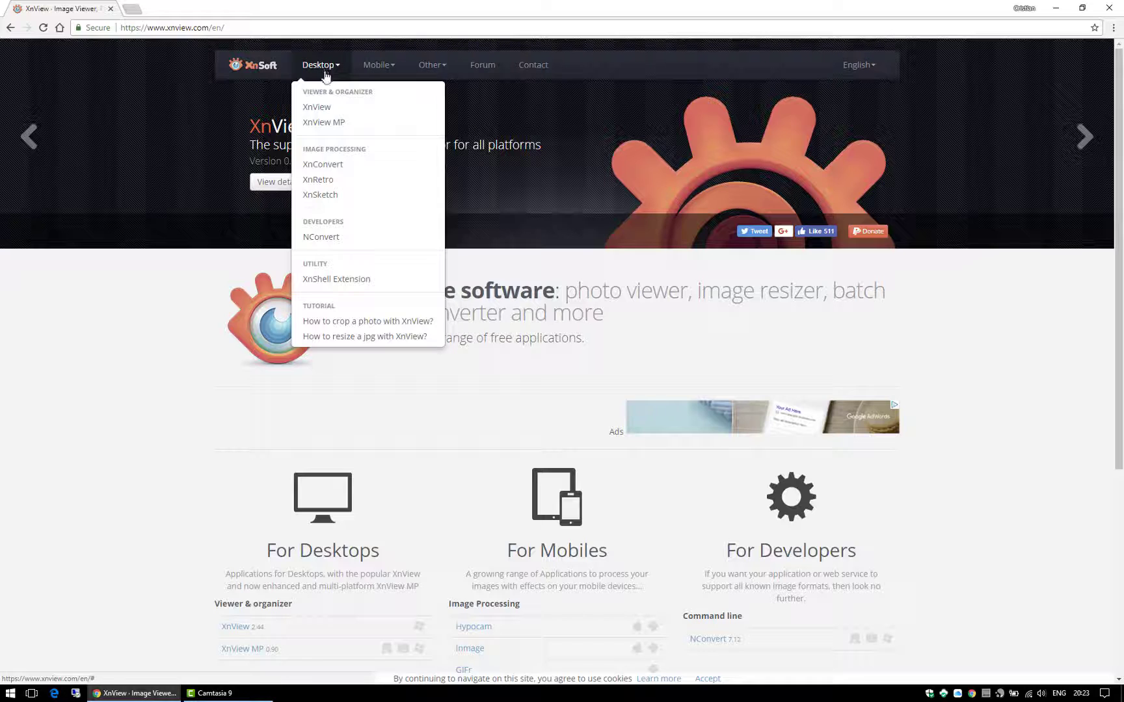
{"action": "left_click", "coordinate": [340, 109]}
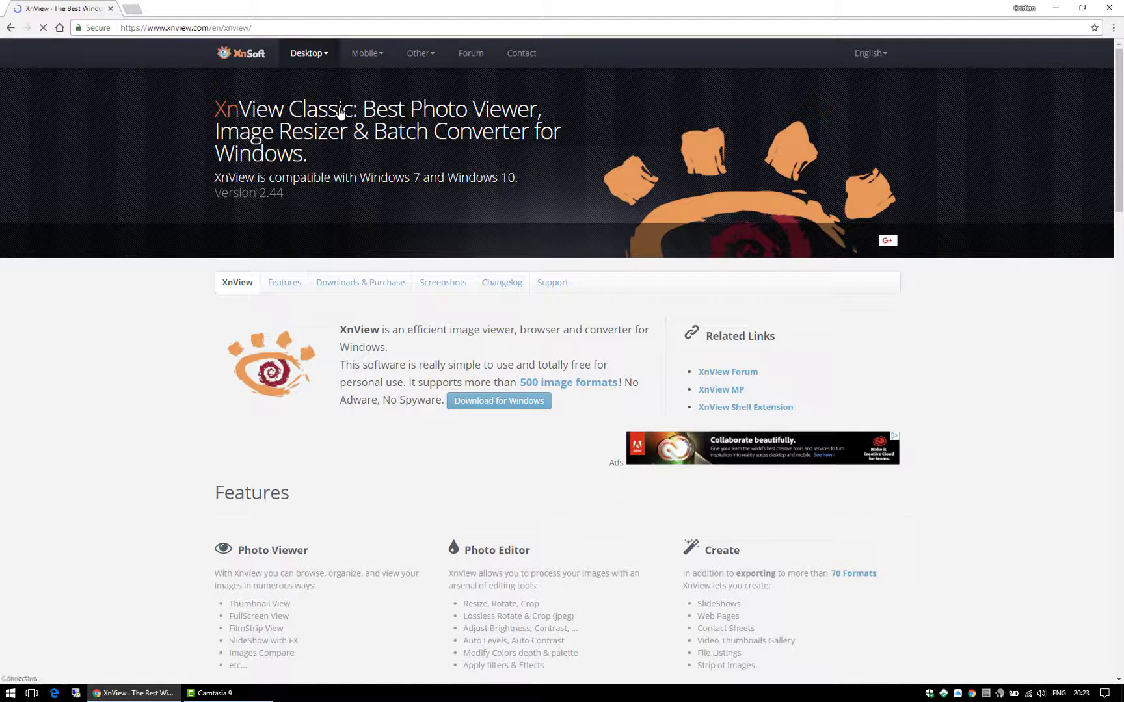
{"action": "left_click", "coordinate": [489, 402]}
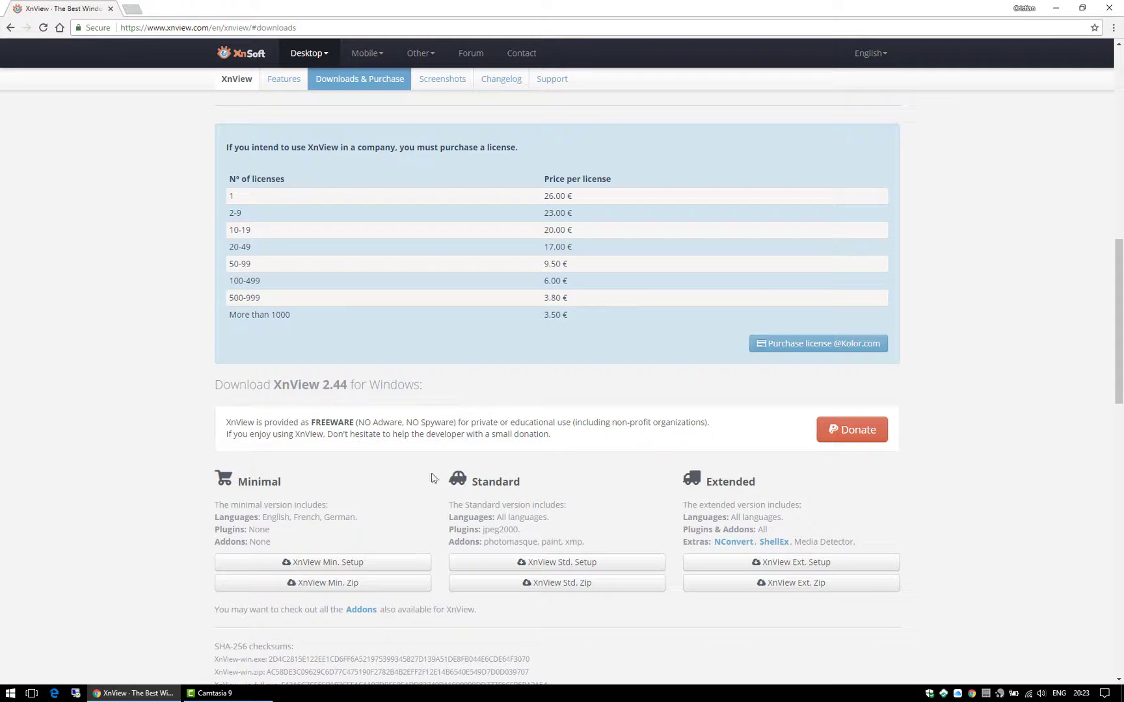
{"action": "scroll", "coordinate": [337, 569], "scroll_direction": "down", "scroll_amount": 3}
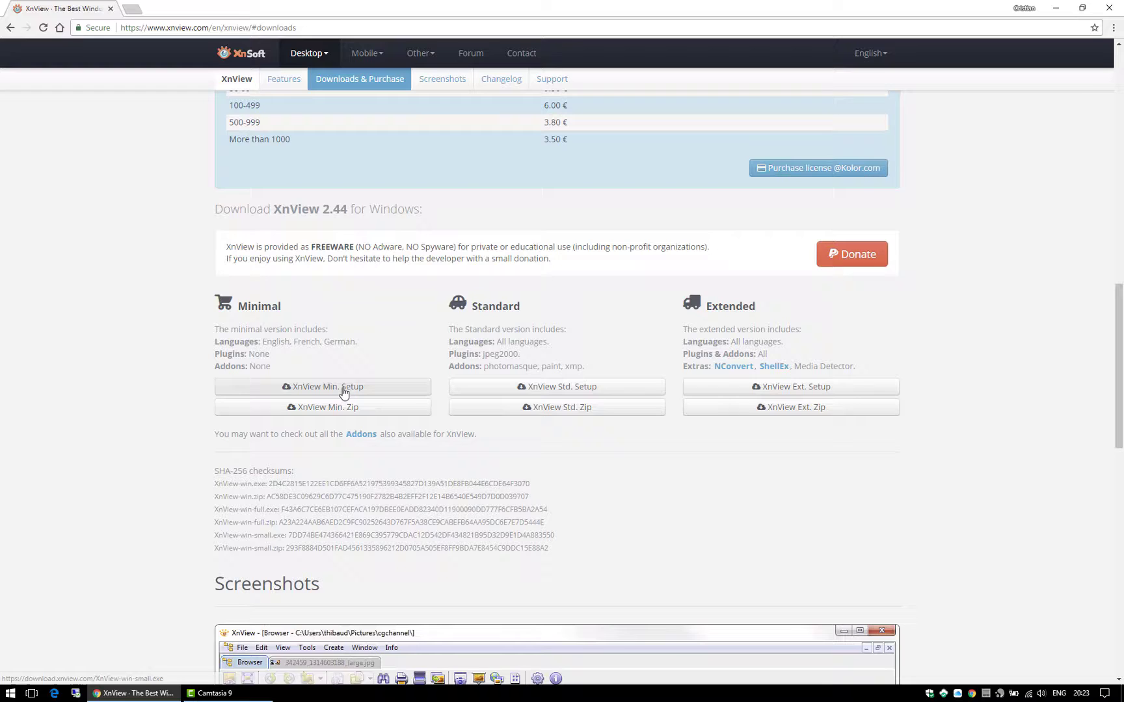
{"action": "left_click", "coordinate": [343, 391]}
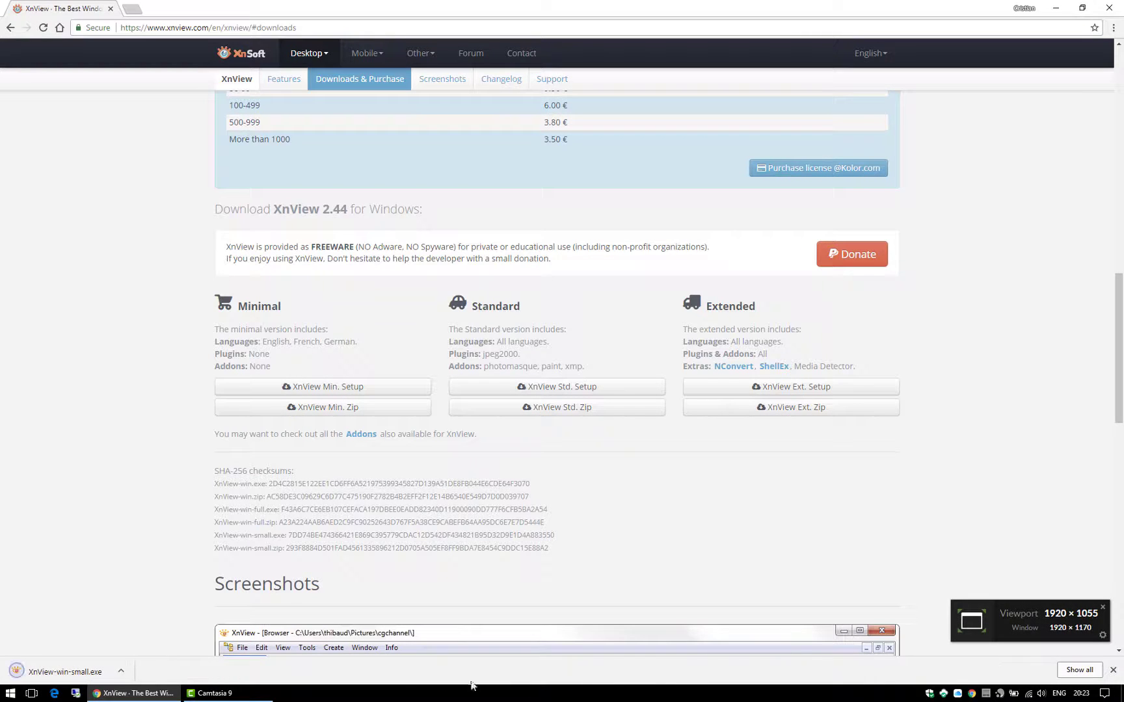
Step: Run XnView-win-small.exe and install XnView in English with desktop and Quick Launch shortcuts
{"action": "left_click", "coordinate": [81, 672]}
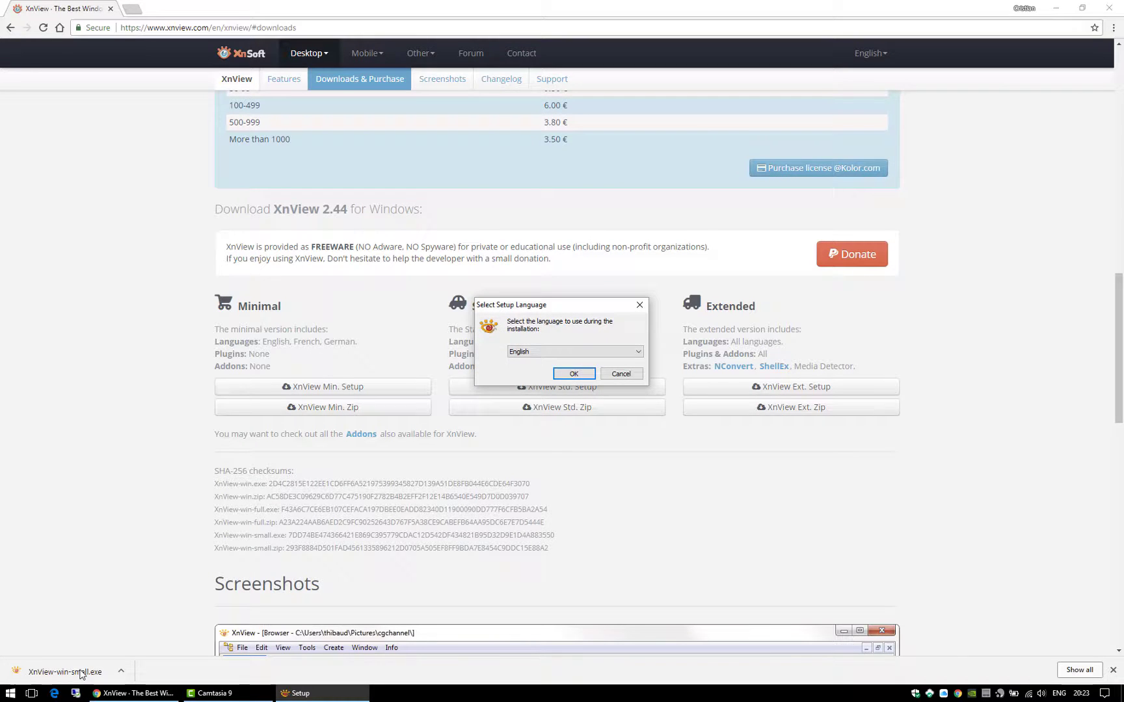
{"action": "left_click", "coordinate": [574, 374]}
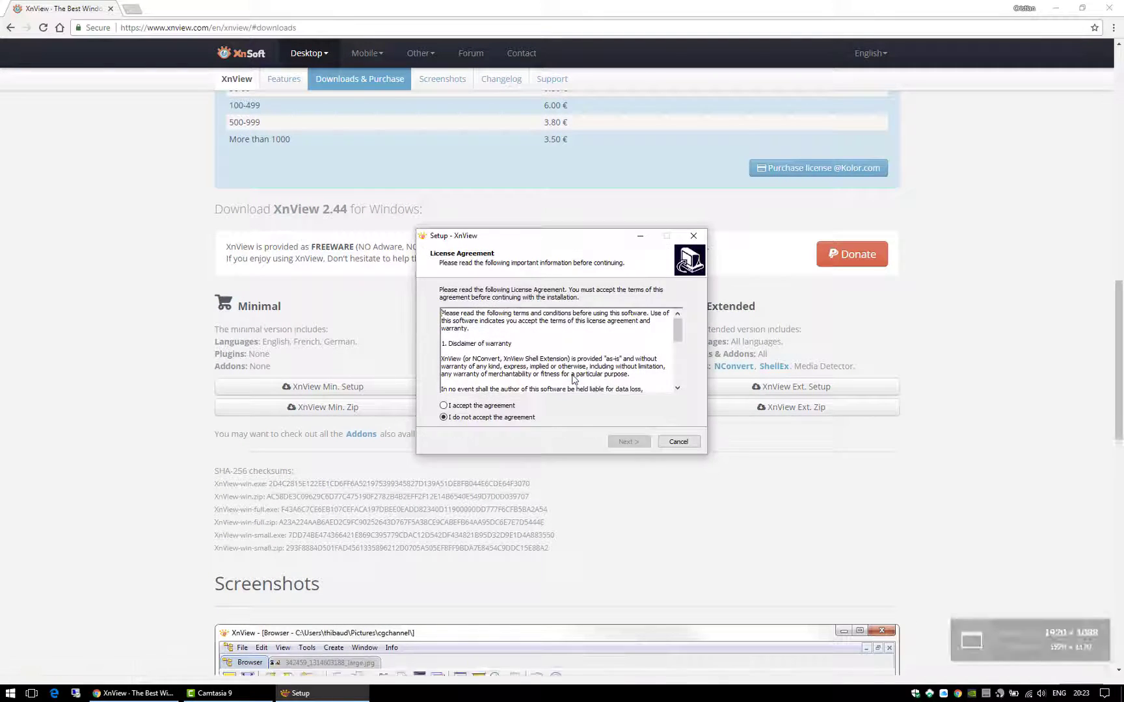
{"action": "left_click", "coordinate": [508, 407]}
{"action": "left_click", "coordinate": [625, 443]}
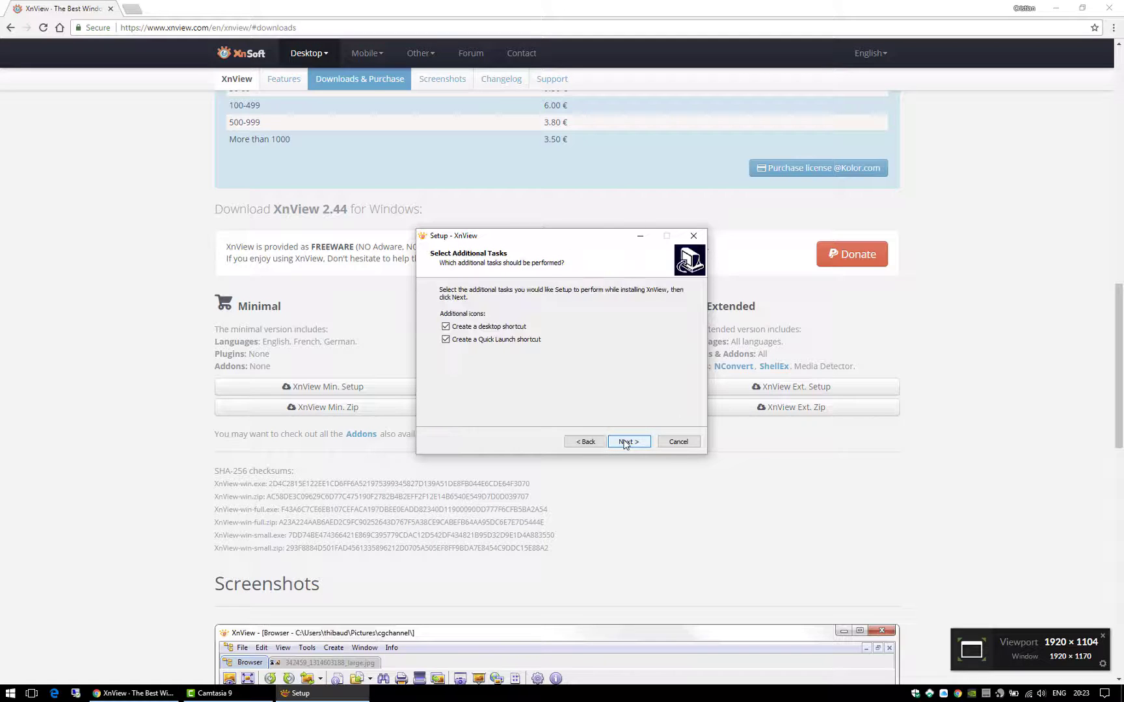
{"action": "left_click", "coordinate": [624, 442]}
{"action": "left_click", "coordinate": [627, 442]}
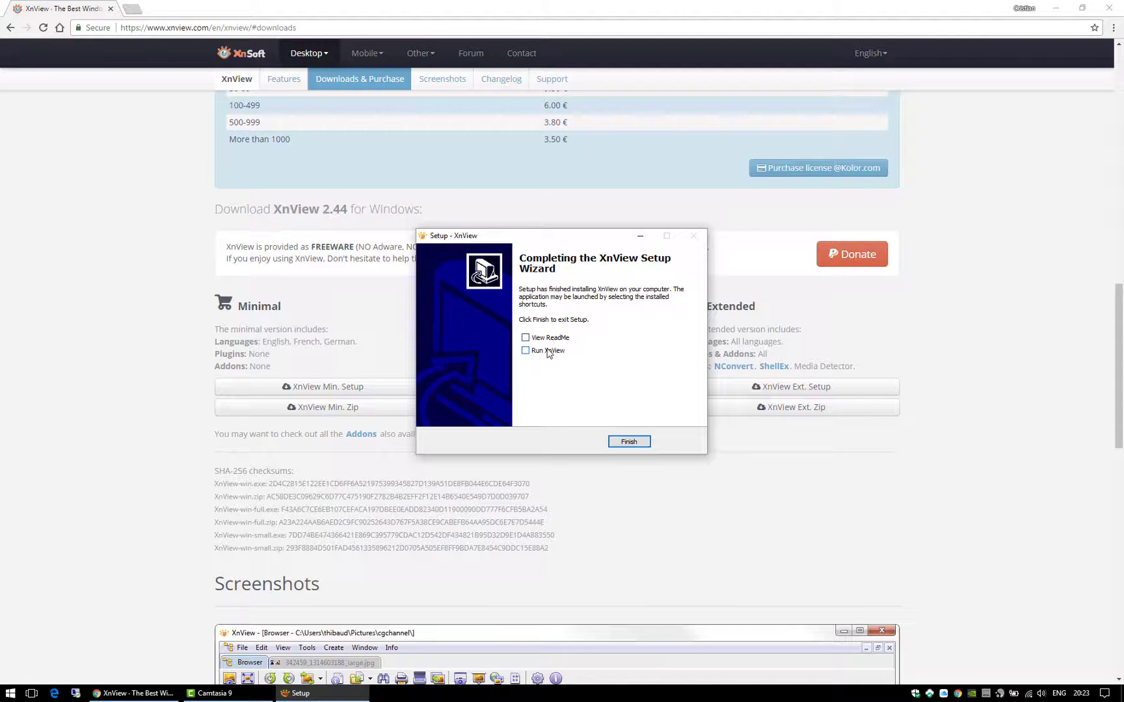
Step: Close the finished installer and select all 26 photos in the Sample images folder
{"action": "left_click", "coordinate": [628, 441]}
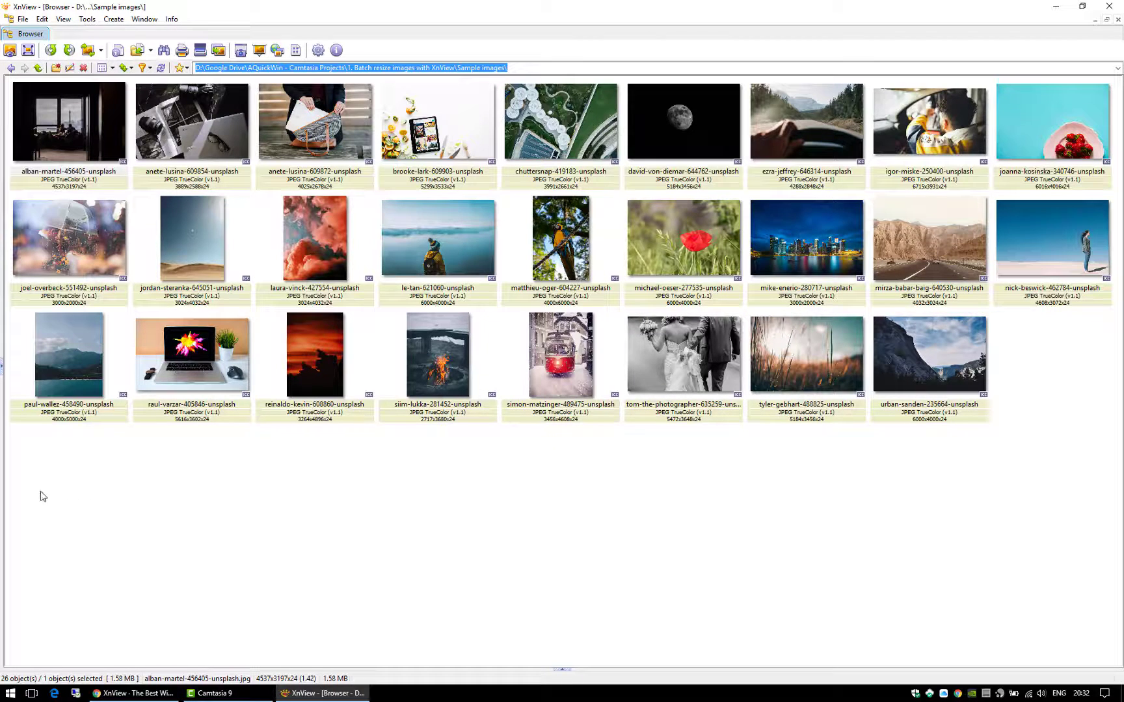
{"action": "left_click_drag", "start_coordinate": [33, 495], "coordinate": [1044, 123]}
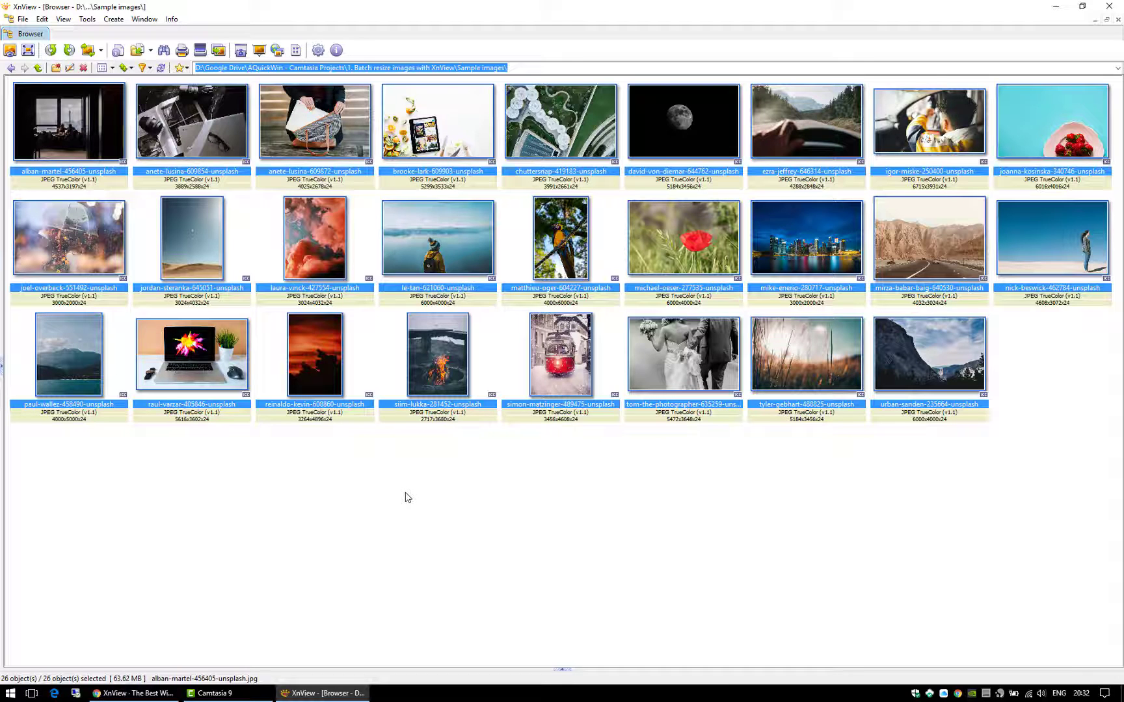
{"action": "left_click", "coordinate": [90, 20]}
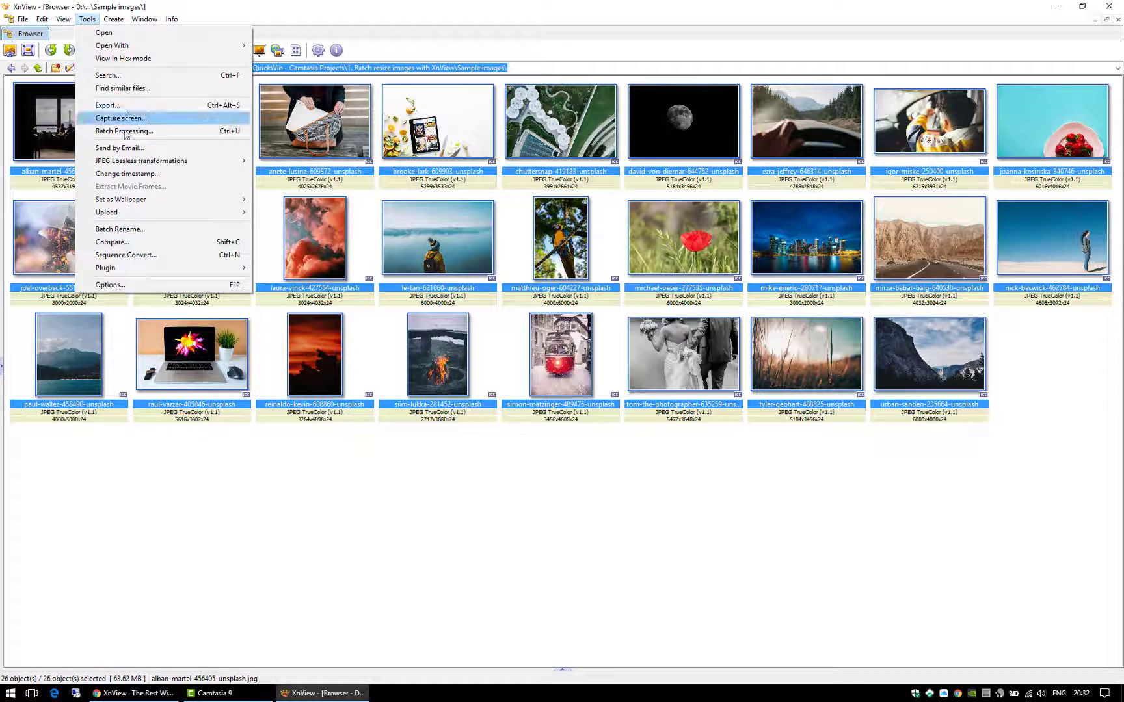
Step: Open Batch Processing with the selected photos as input, cancelling the extra file chooser
{"action": "left_click", "coordinate": [169, 135]}
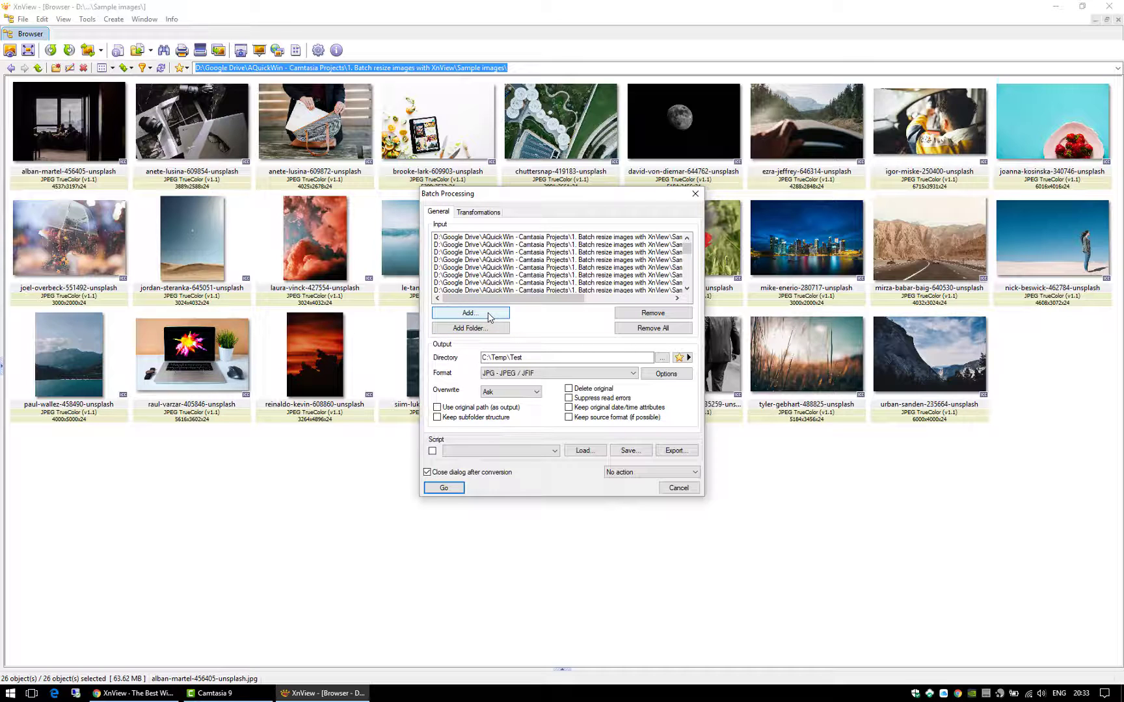
{"action": "left_click", "coordinate": [485, 315]}
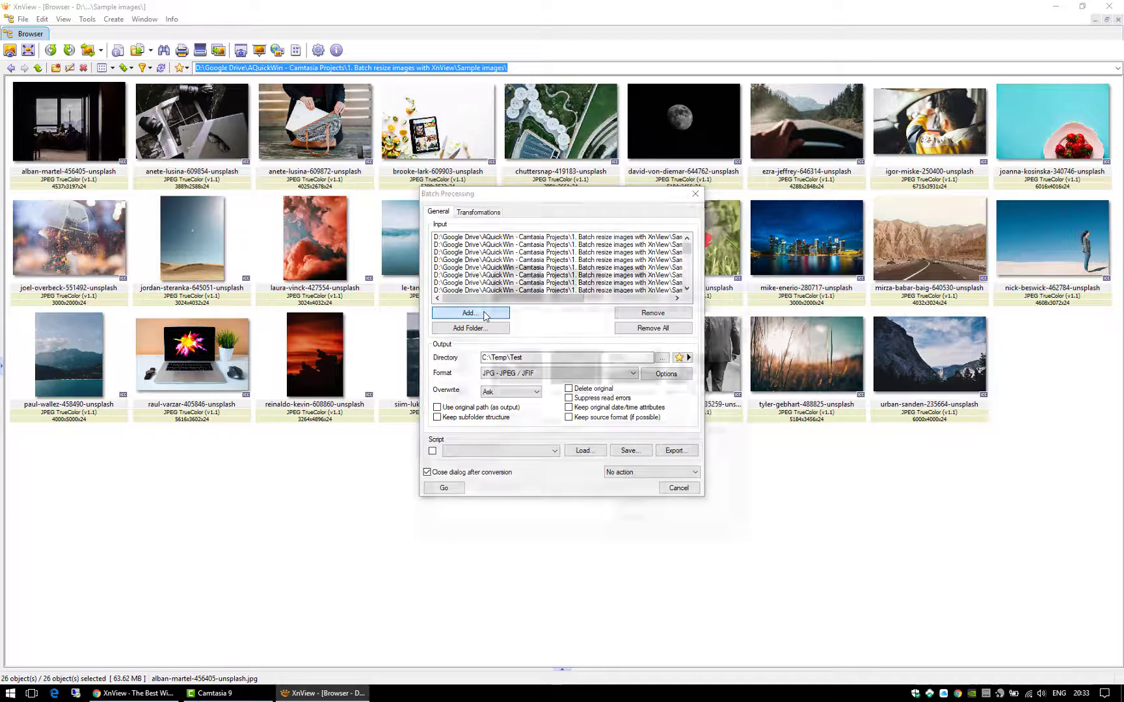
{"action": "left_click", "coordinate": [514, 283]}
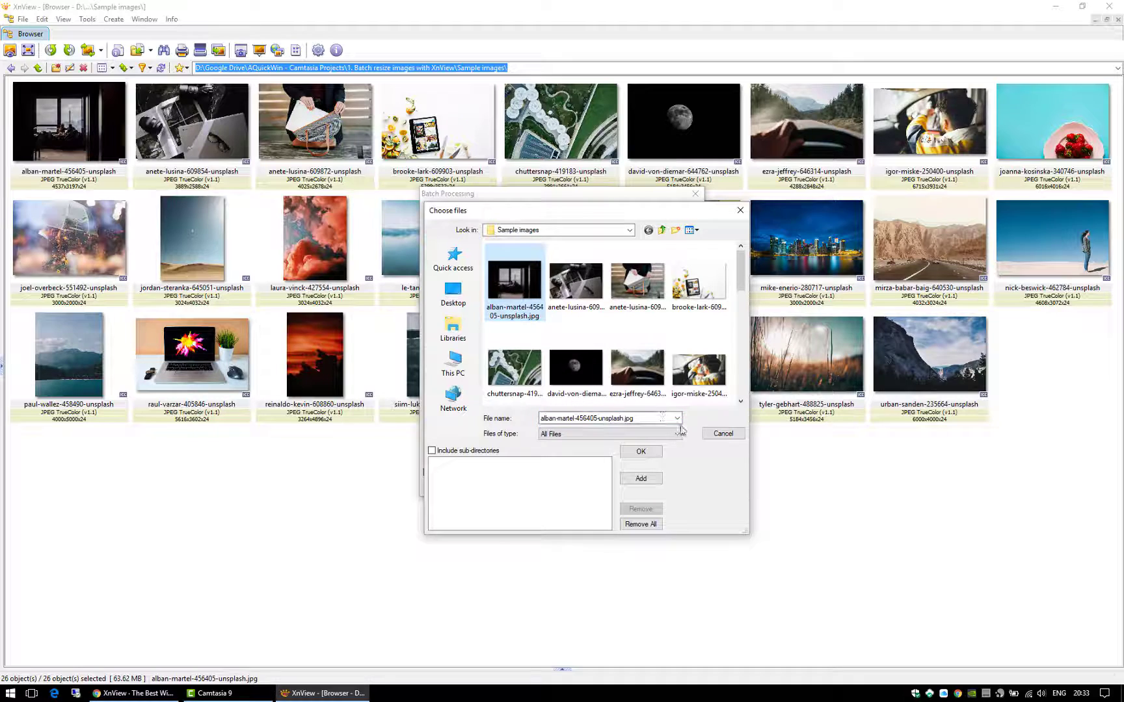
{"action": "left_click", "coordinate": [650, 452]}
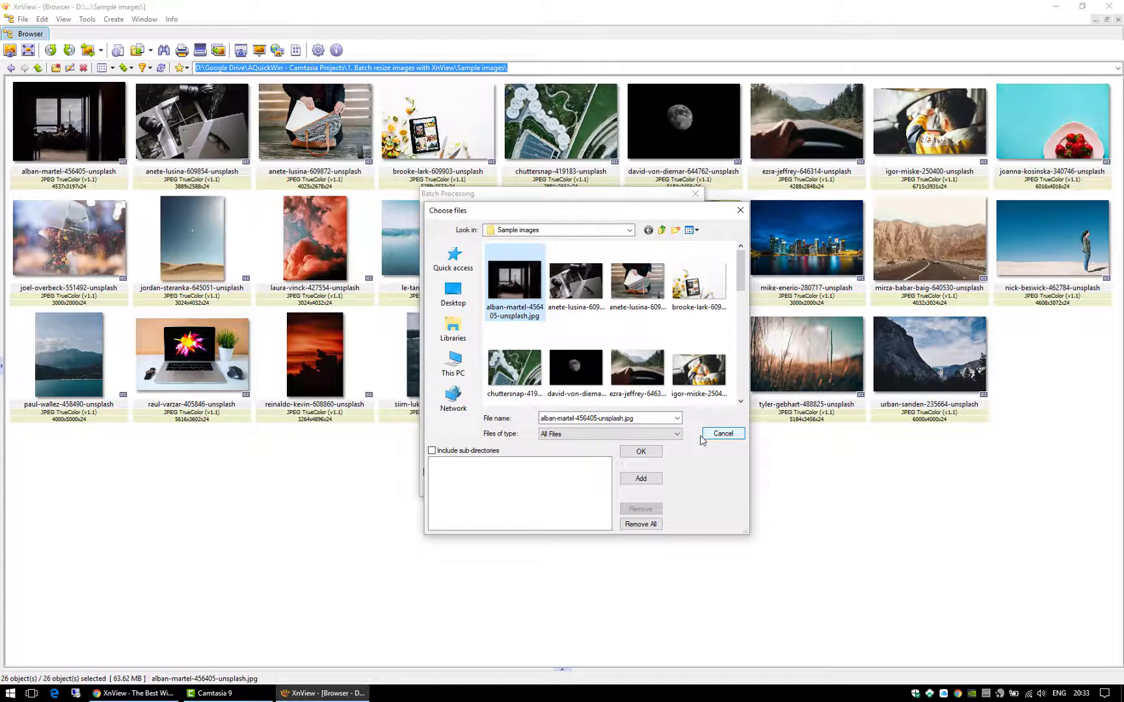
{"action": "left_click", "coordinate": [641, 452]}
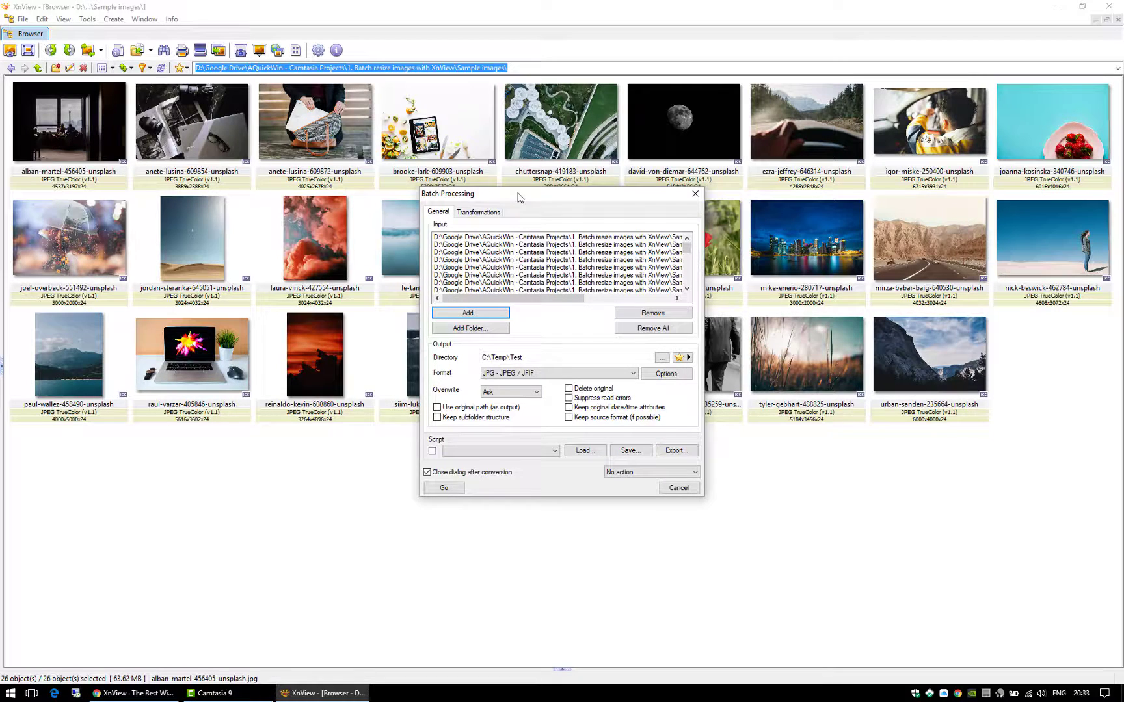
{"action": "left_click_drag", "start_coordinate": [519, 197], "coordinate": [505, 172]}
Step: Add a Resize transformation to the batch and enter 1000 as its width
{"action": "left_click", "coordinate": [477, 190]}
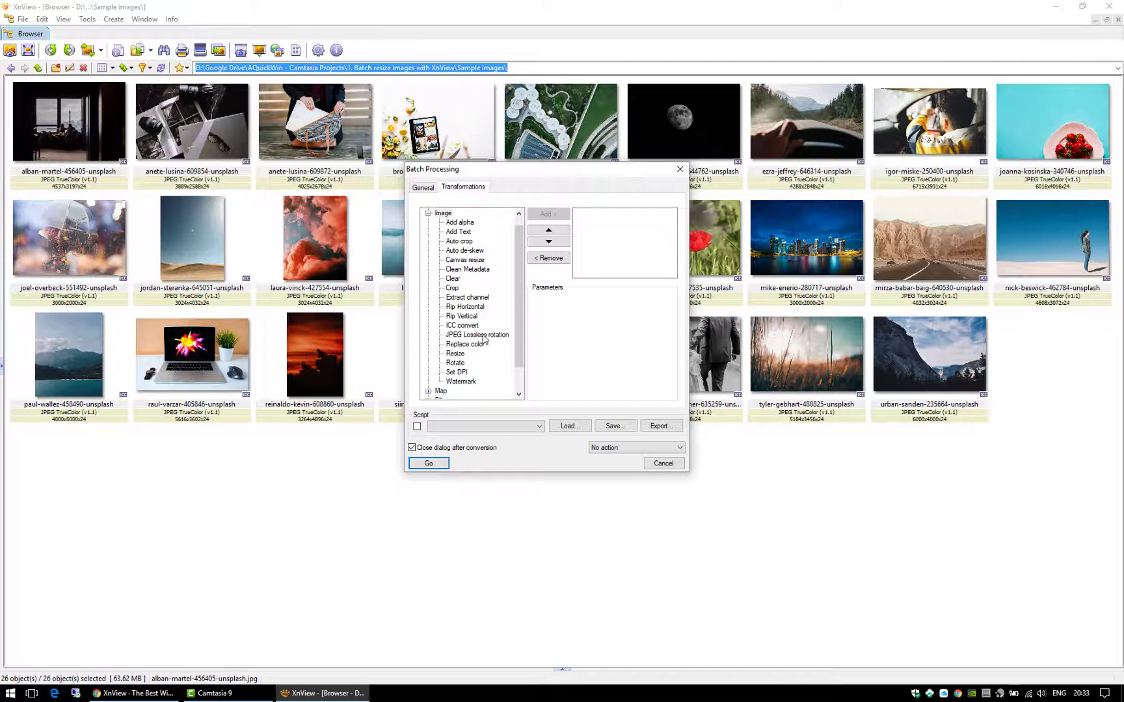
{"action": "left_click", "coordinate": [457, 354]}
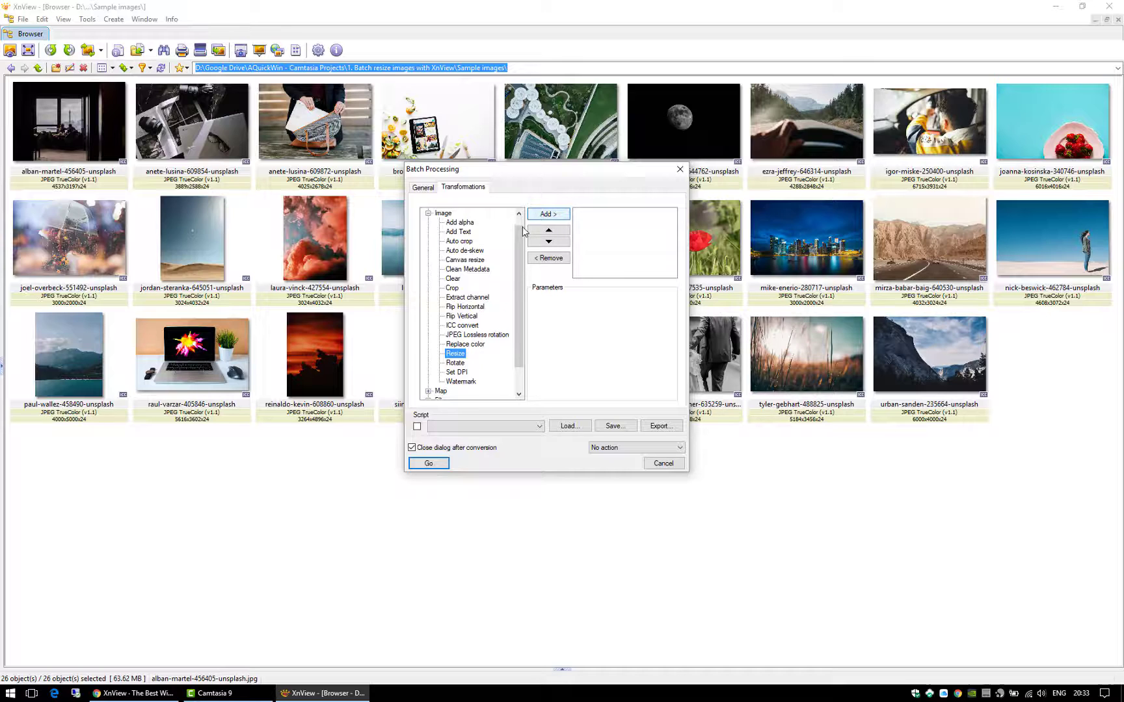
{"action": "left_click", "coordinate": [540, 216]}
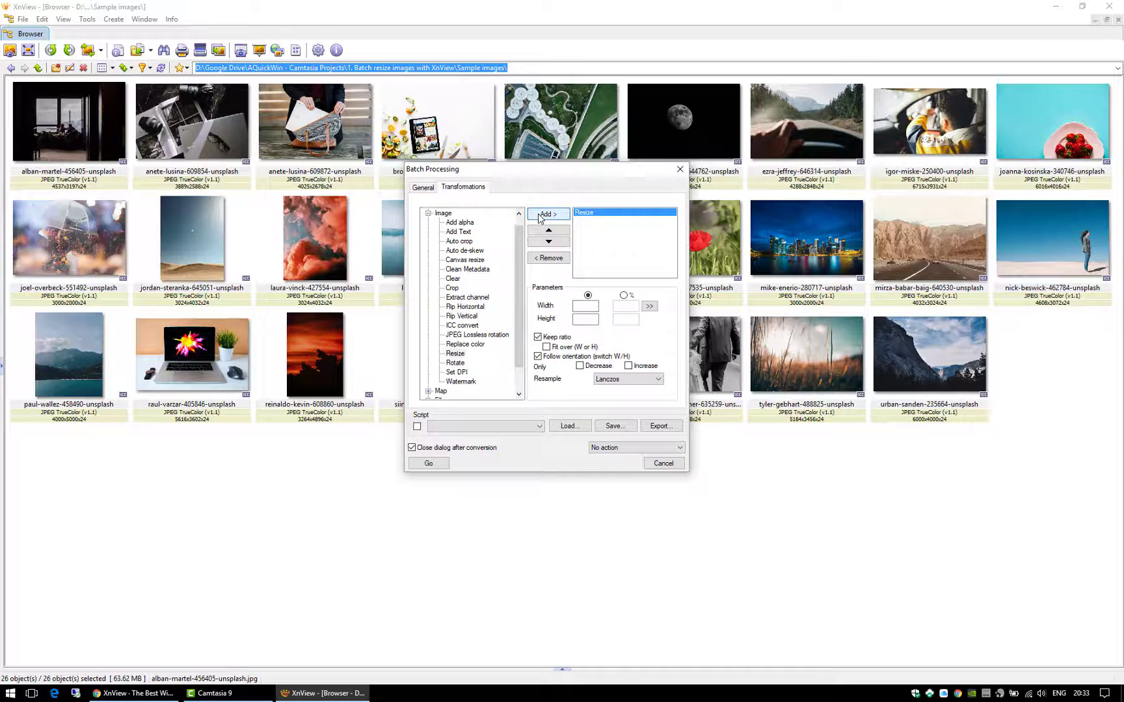
{"action": "left_click", "coordinate": [585, 306]}
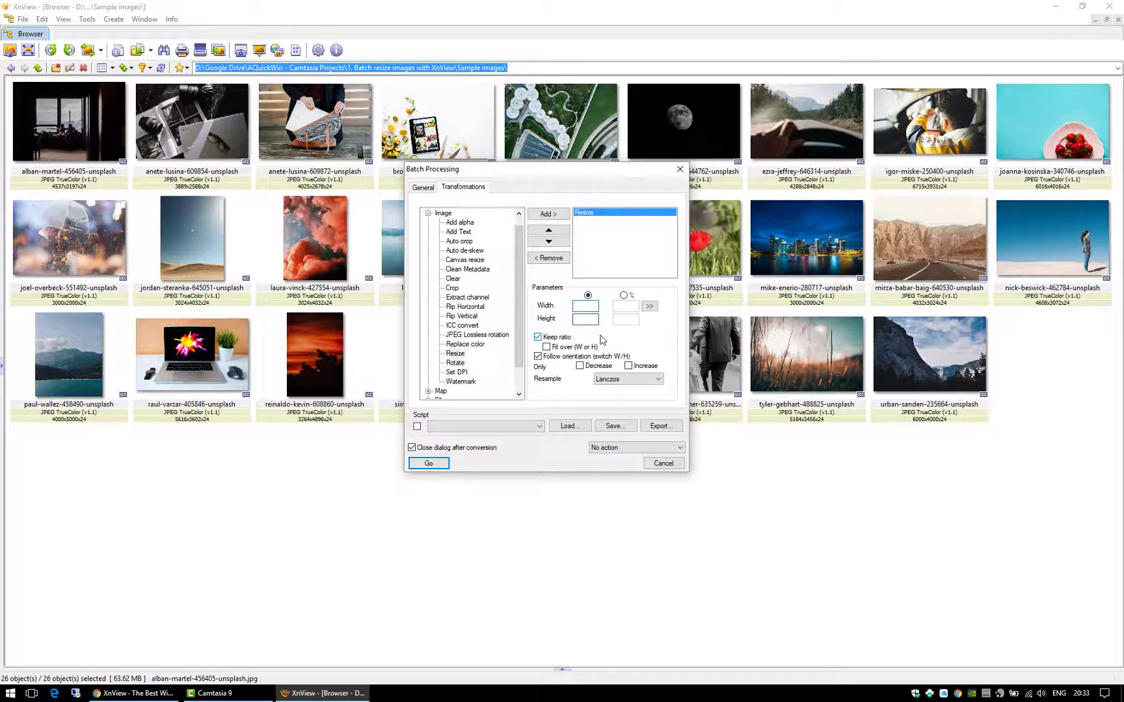
{"action": "type", "text": "1000"}
Step: Save batch output to the photos' original folder, keeping JPG - JPEG / JFIF as format
{"action": "left_click", "coordinate": [423, 188]}
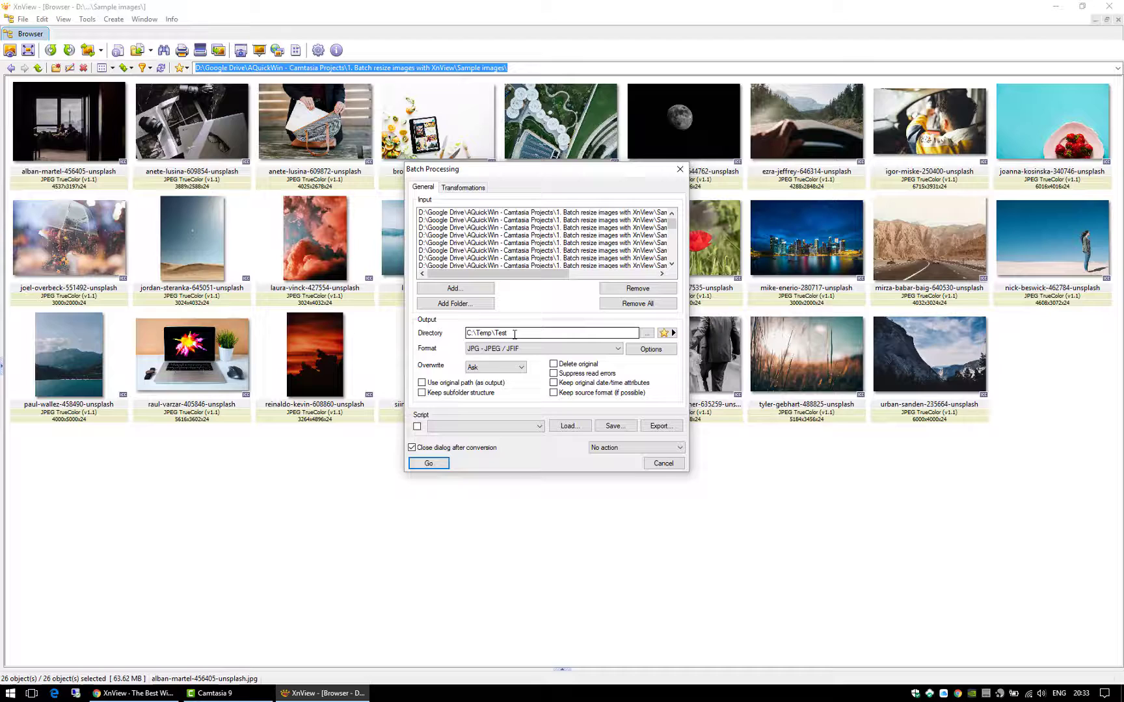
{"action": "left_click", "coordinate": [619, 348]}
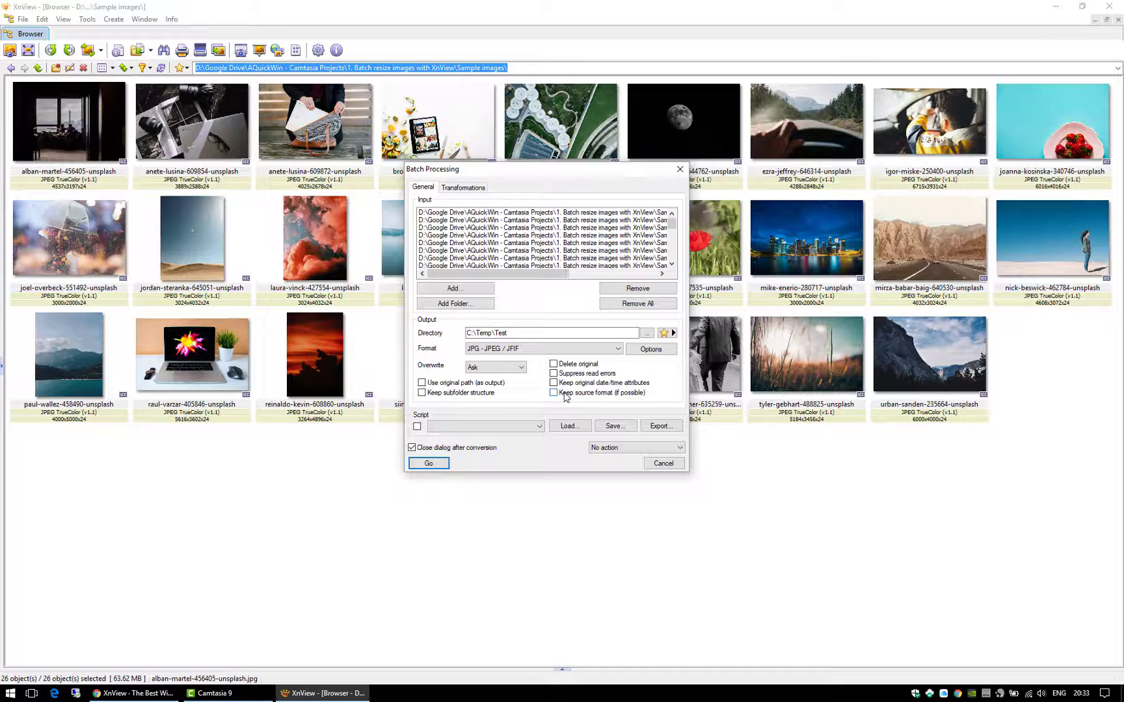
{"action": "left_click", "coordinate": [421, 384]}
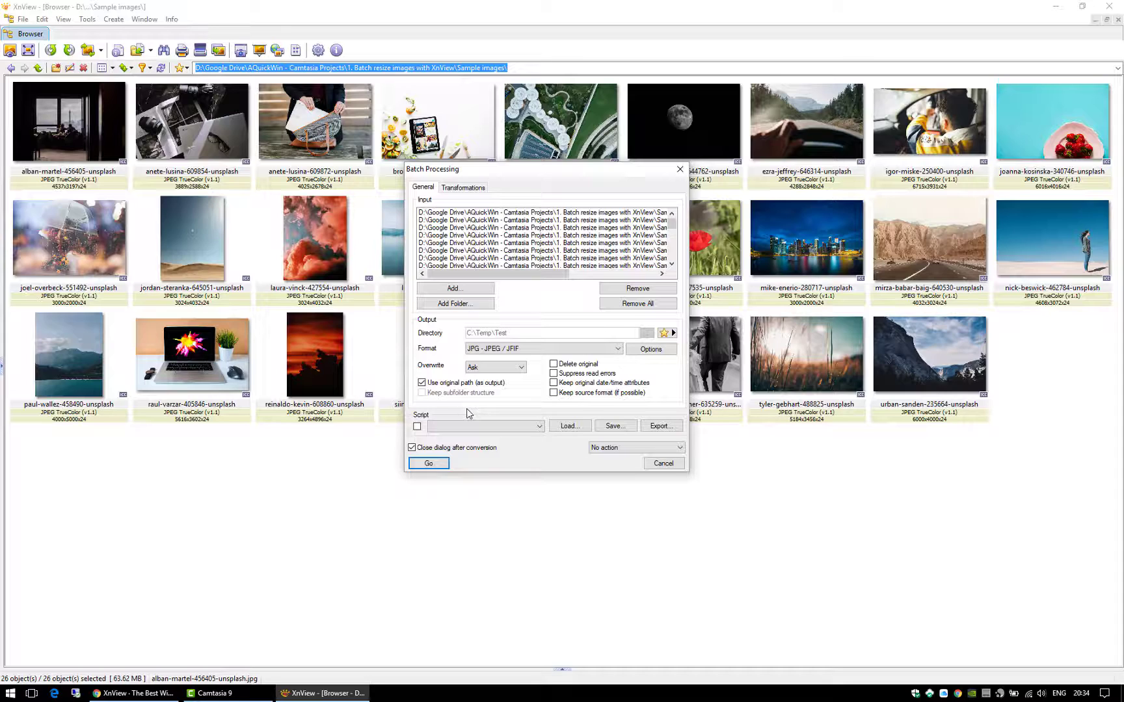
{"action": "left_click", "coordinate": [618, 349]}
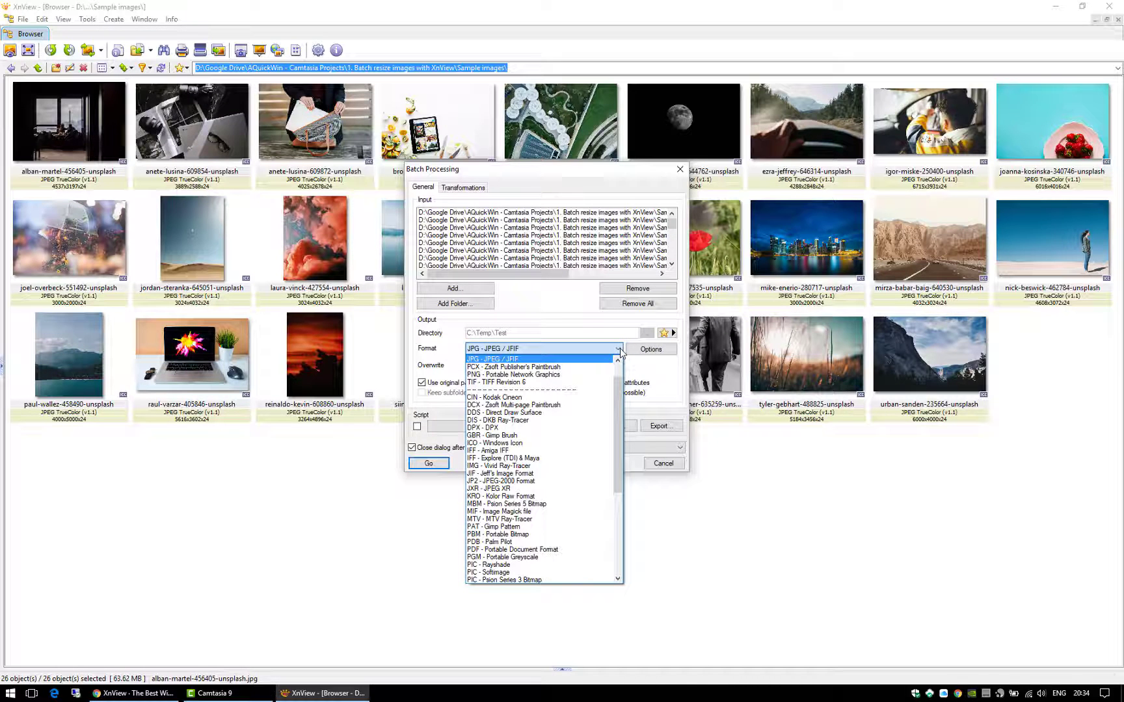
{"action": "left_click", "coordinate": [619, 350]}
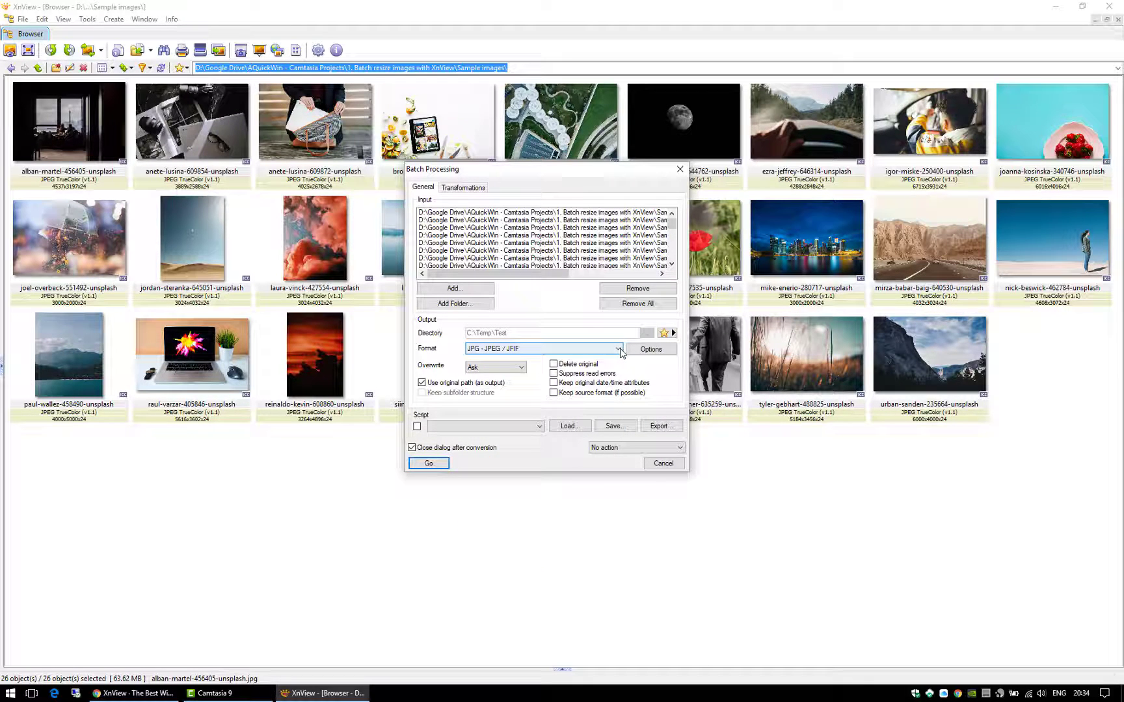
Step: Change the JPEG write quality in the format Options, then view the Read and General tabs
{"action": "left_click", "coordinate": [631, 351]}
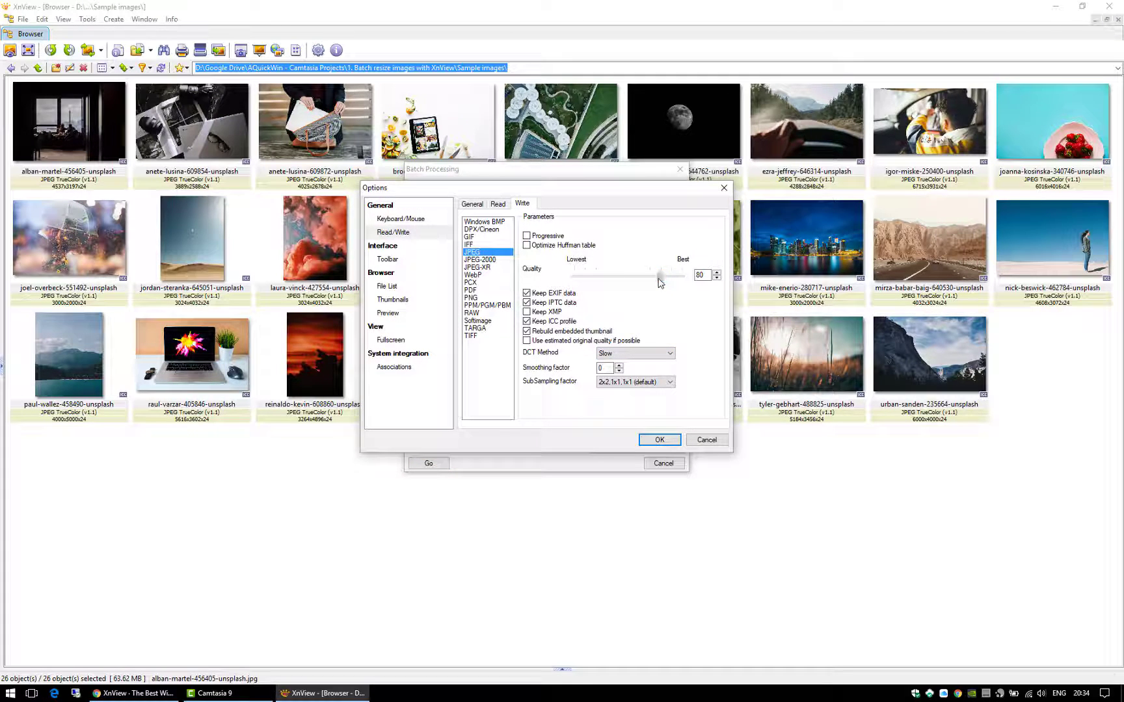
{"action": "left_click_drag", "start_coordinate": [660, 281], "coordinate": [684, 280]}
{"action": "left_click", "coordinate": [498, 204]}
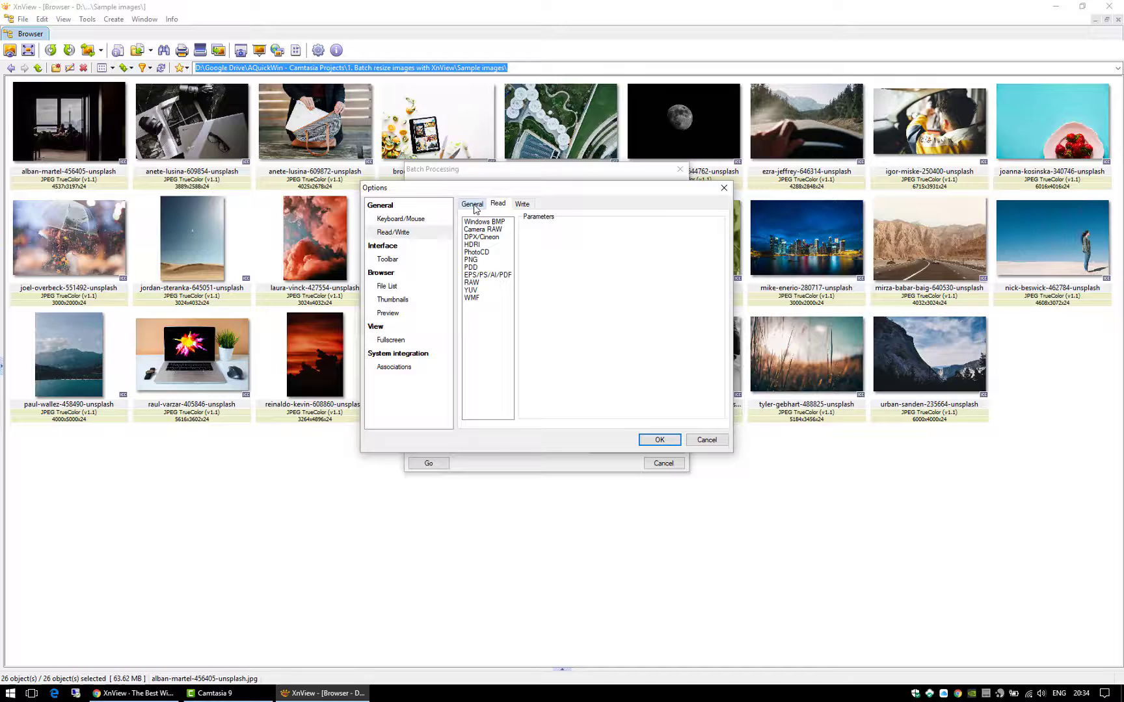
{"action": "left_click", "coordinate": [473, 205]}
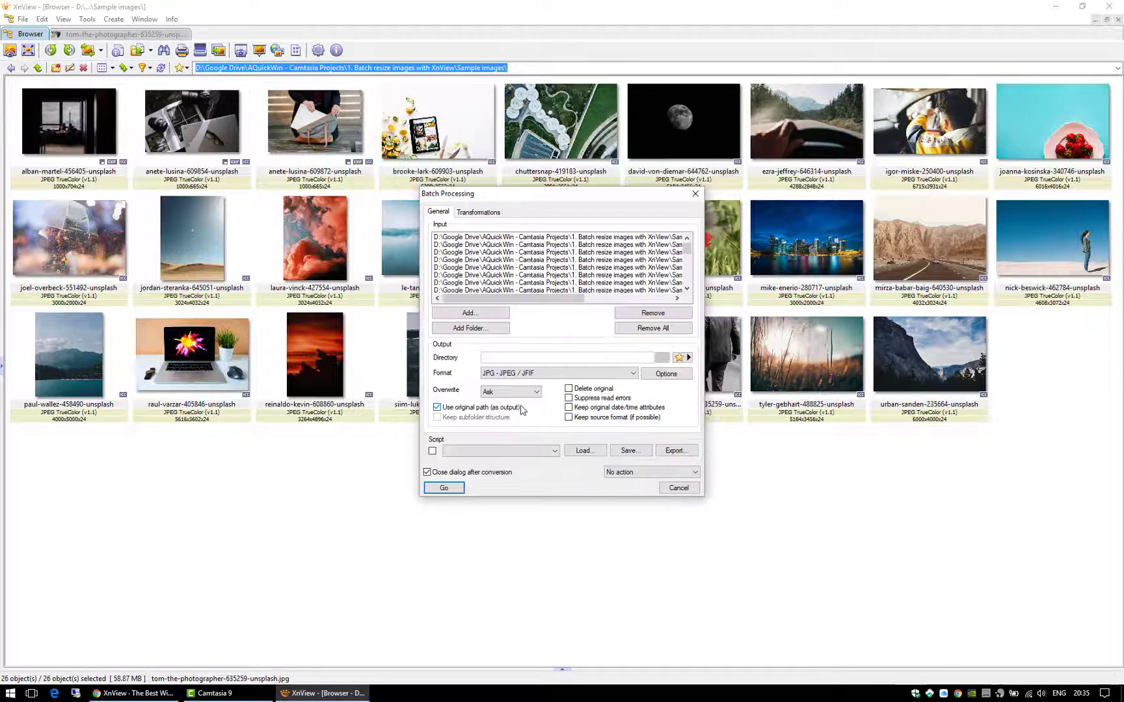
Step: Set existing-file handling to Replace and run the batch resize on all 26 photos
{"action": "left_click", "coordinate": [513, 391]}
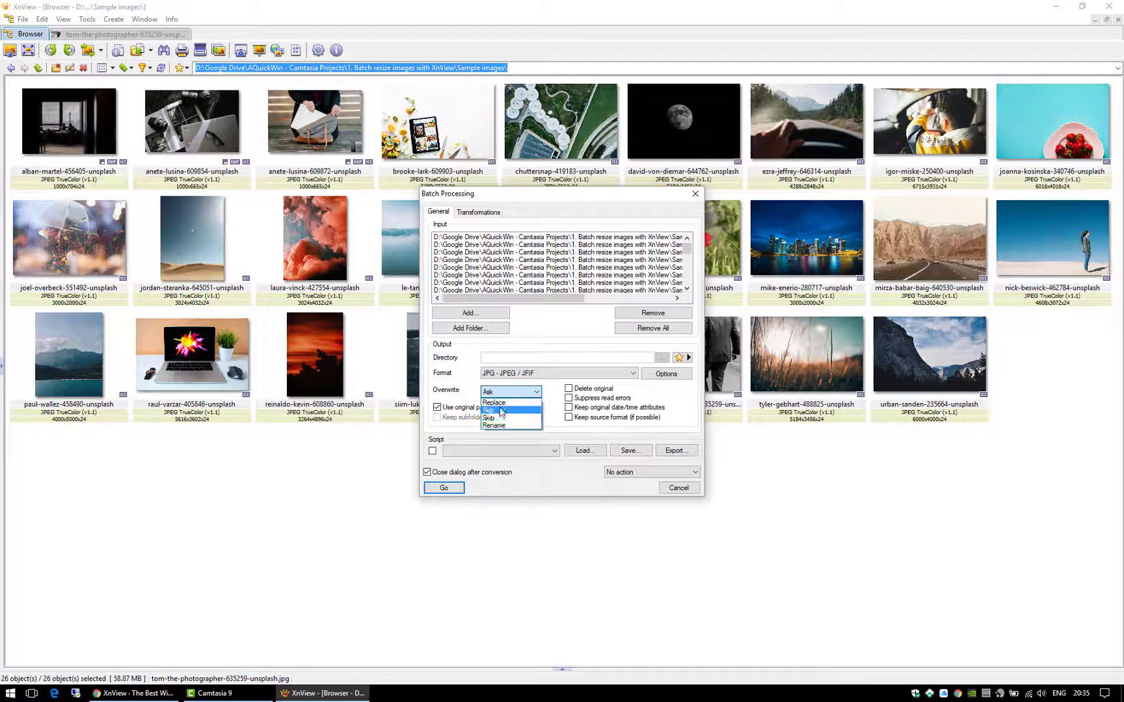
{"action": "left_click", "coordinate": [510, 404]}
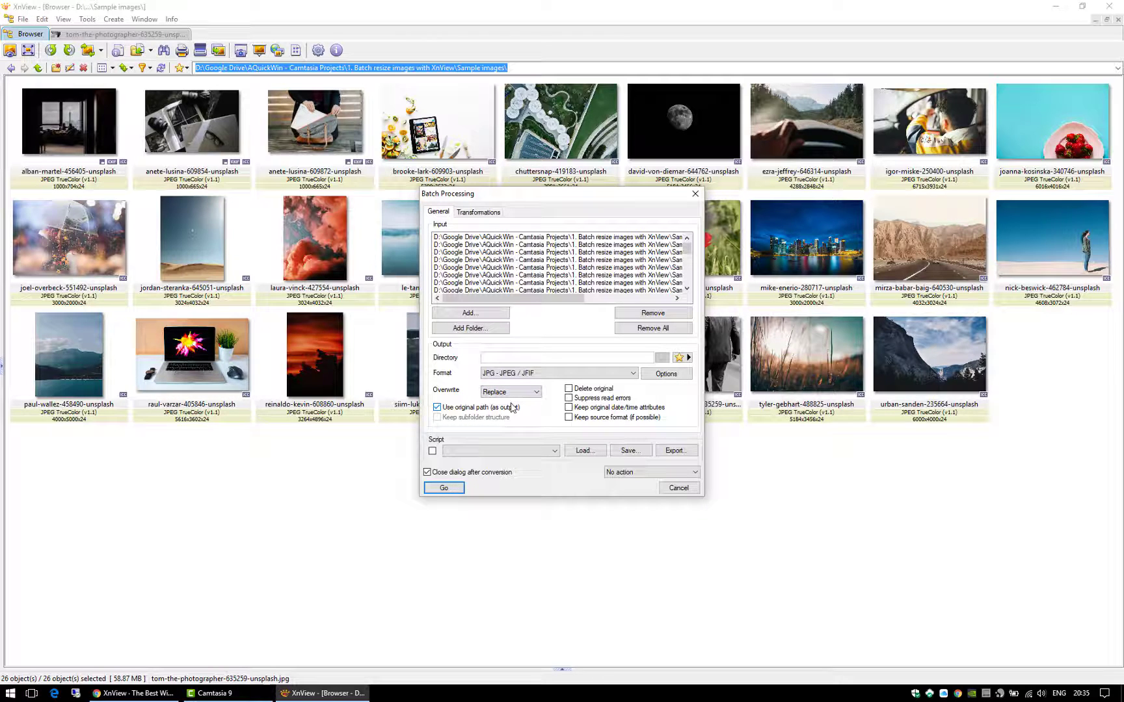
{"action": "left_click", "coordinate": [445, 489]}
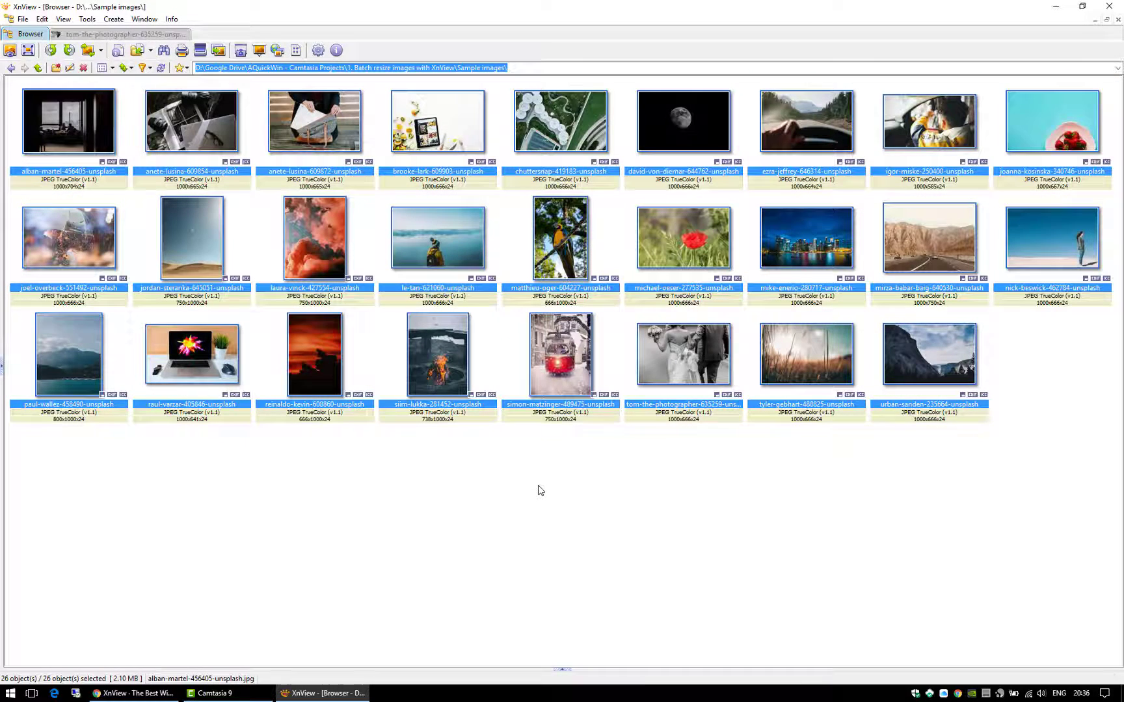
Step: Open siim-lukka-281452-unsplash.jpg in the viewer to check its 738x1000 size
{"action": "left_click", "coordinate": [447, 365]}
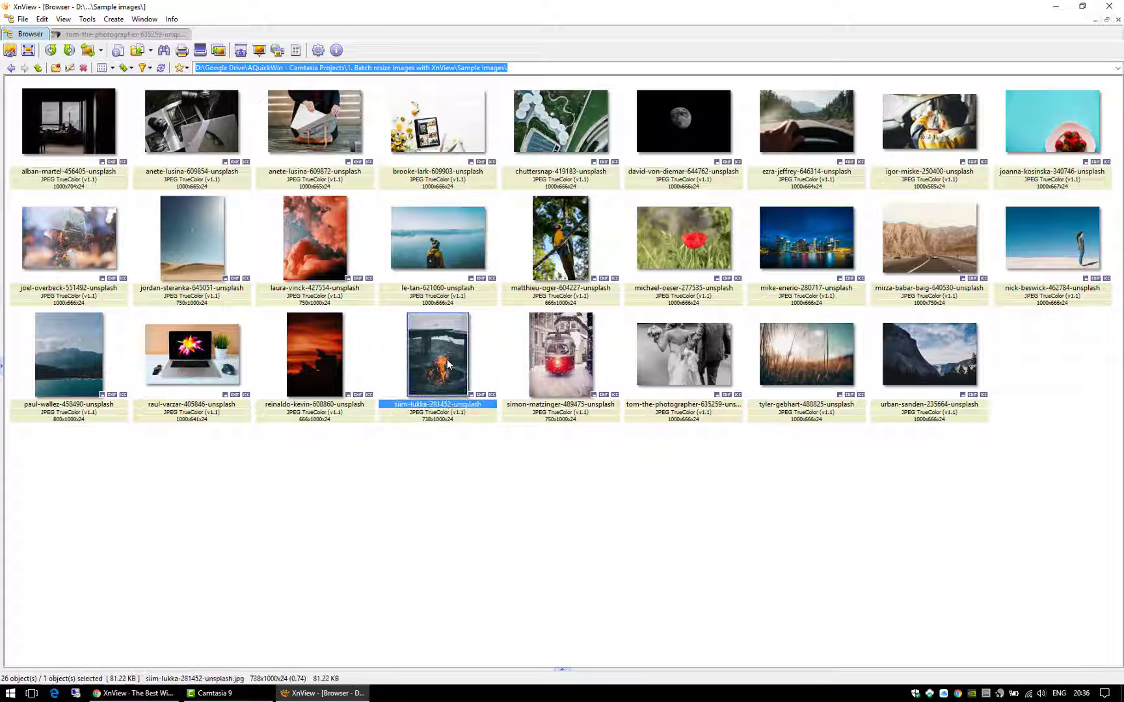
{"action": "double_click", "coordinate": [448, 364]}
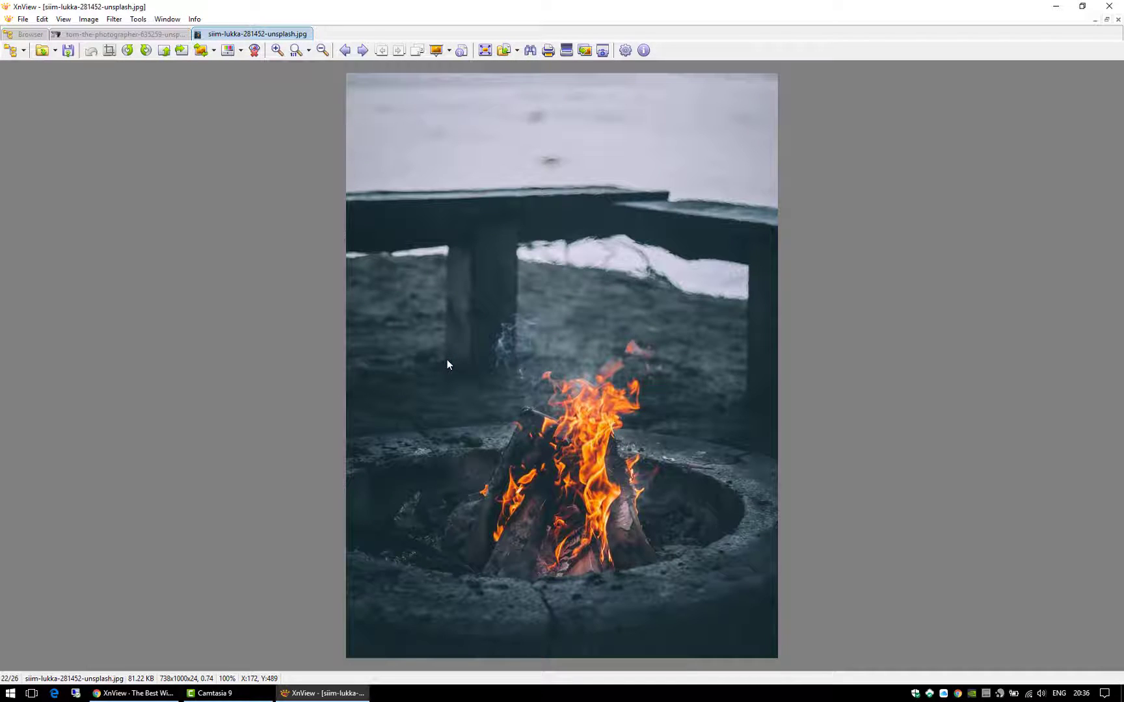